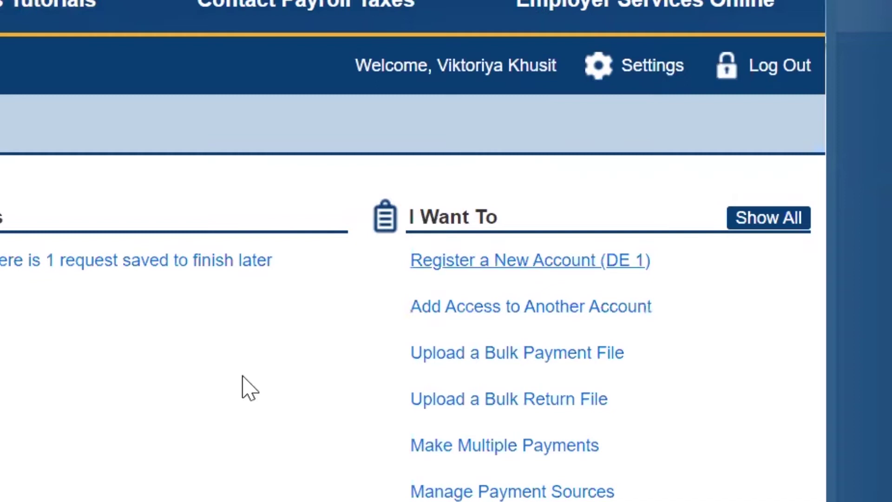
Start a new DE 1 registration with Hired Employees as the reason and continue
click(496, 261)
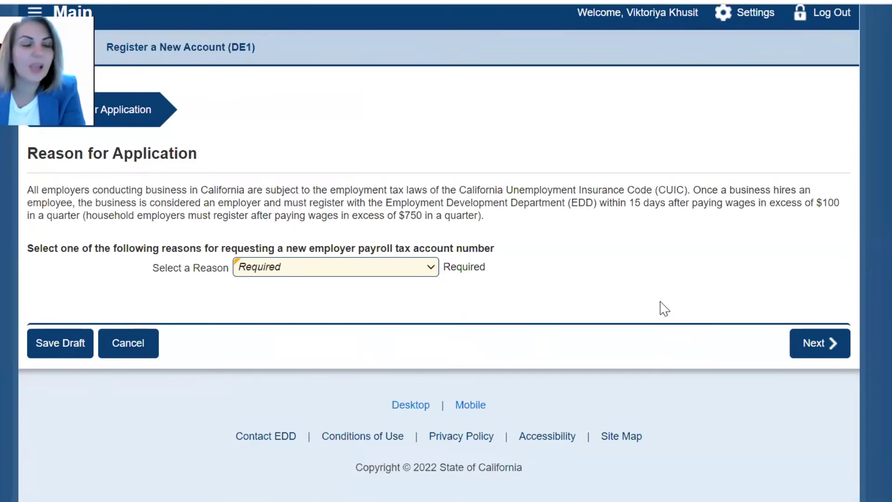
click(428, 268)
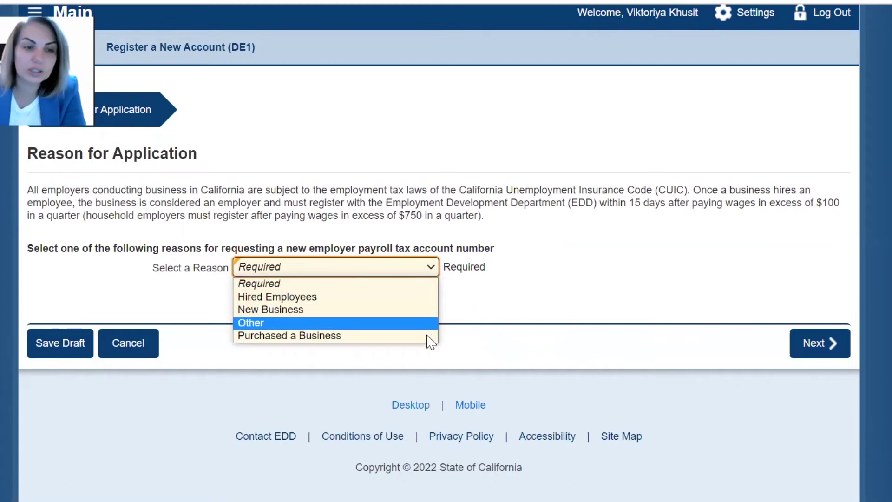
click(432, 301)
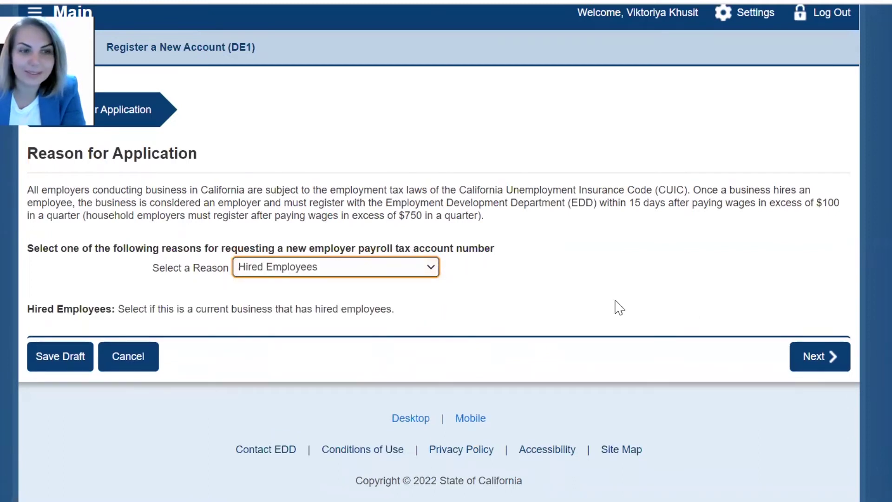
click(805, 359)
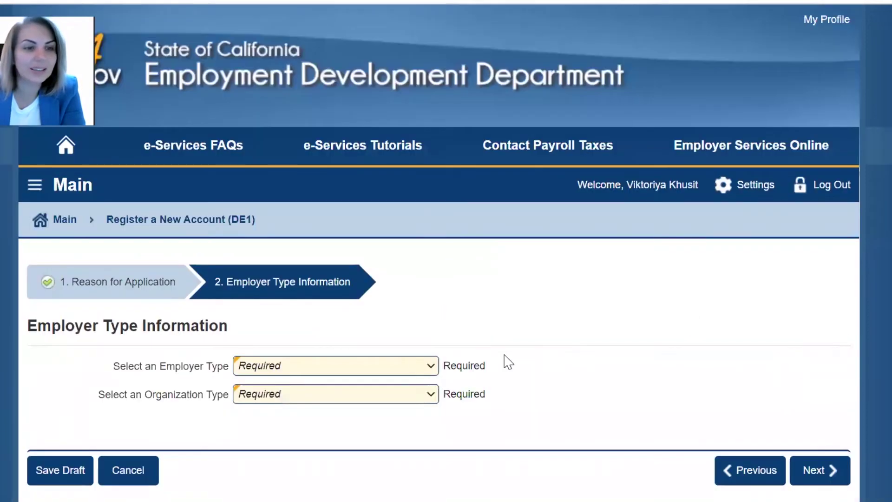
Set employer type to Commercial and organization type to Limited Liability Company, then continue
click(367, 370)
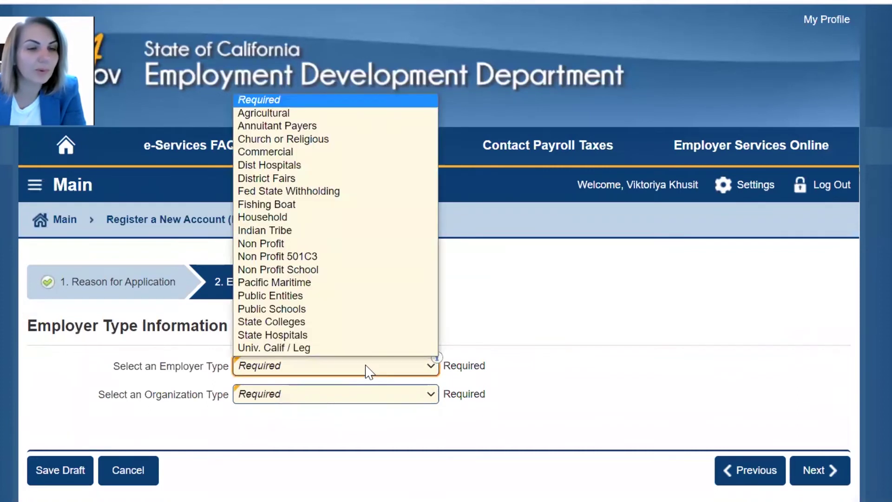
click(336, 154)
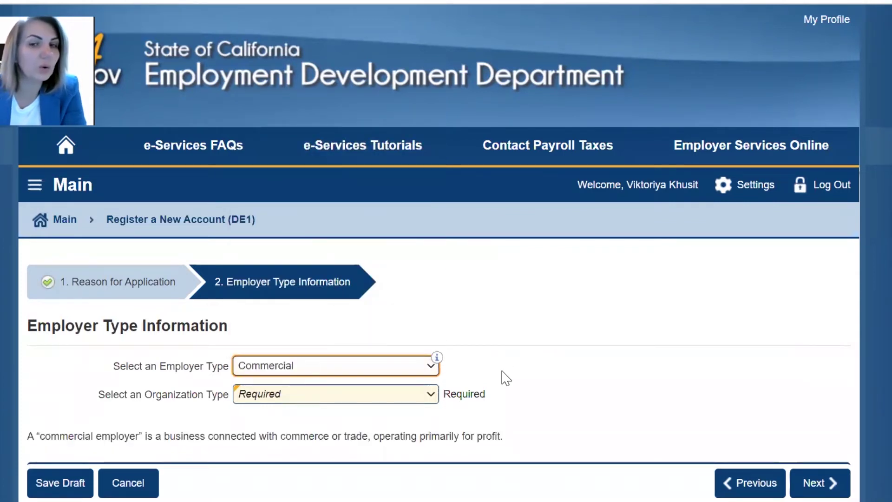
click(426, 396)
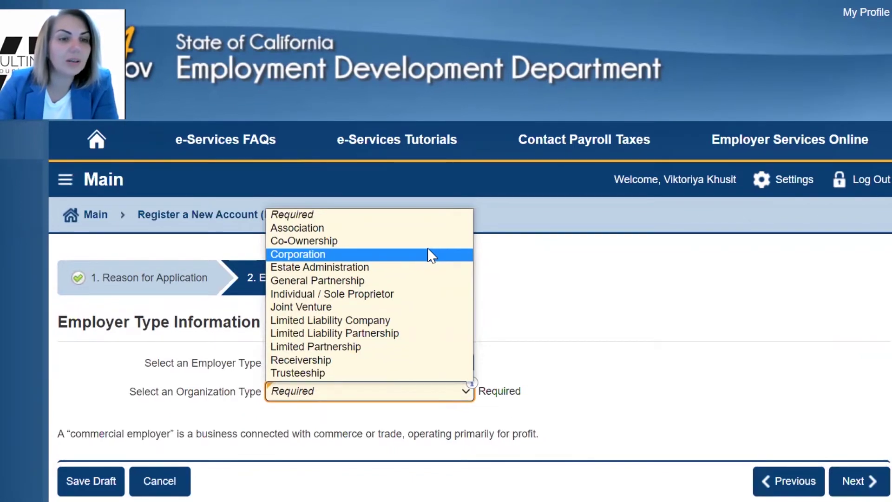
click(431, 255)
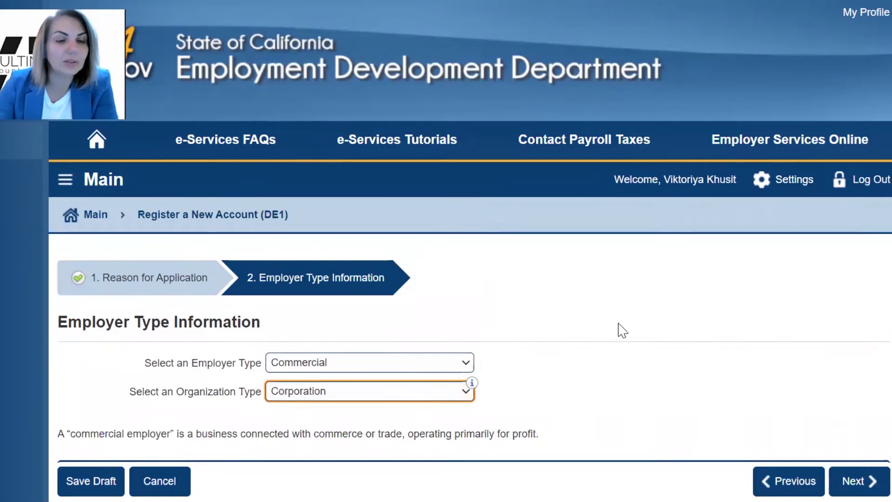
click(466, 392)
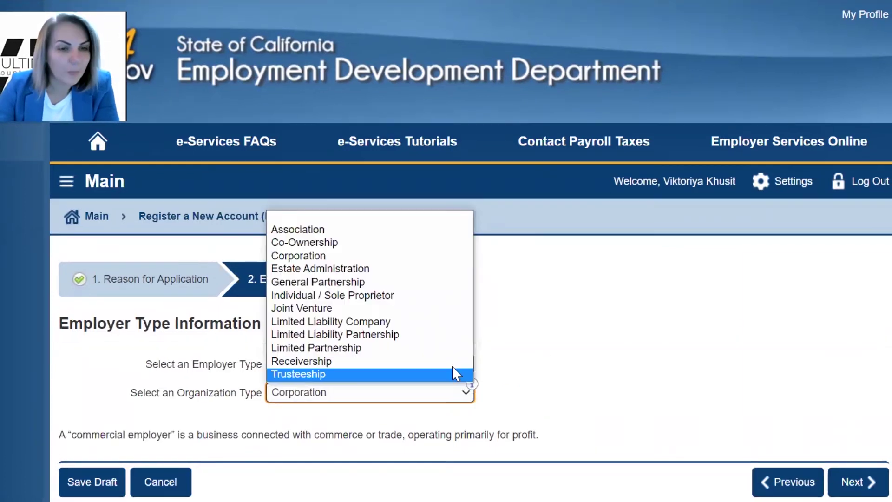
click(443, 322)
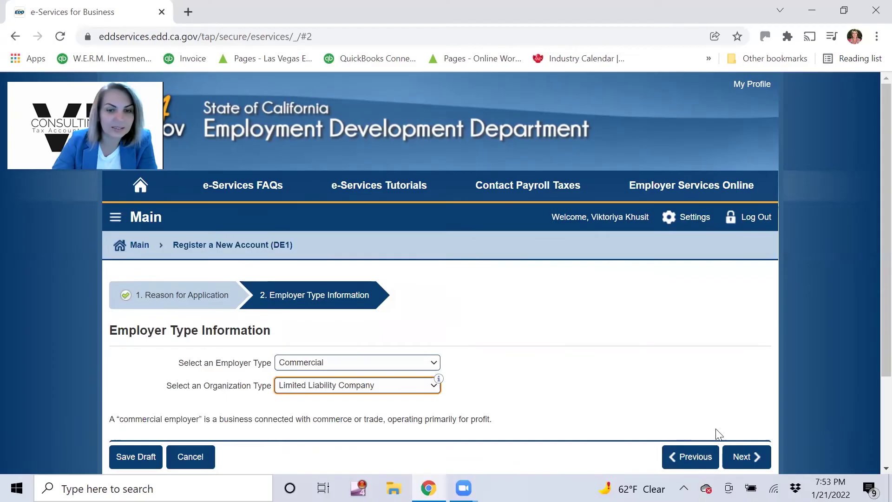
click(858, 482)
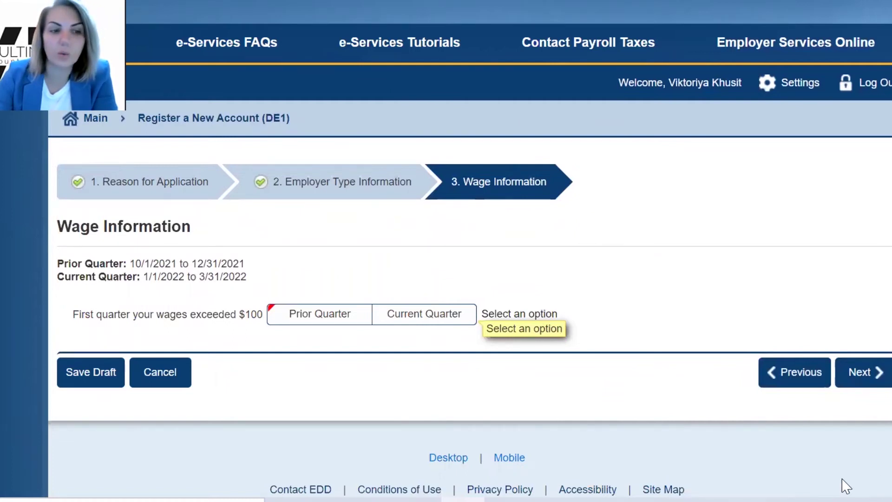
Answer Current Quarter for wages first exceeding $100 and Yes to employees working in California
click(440, 320)
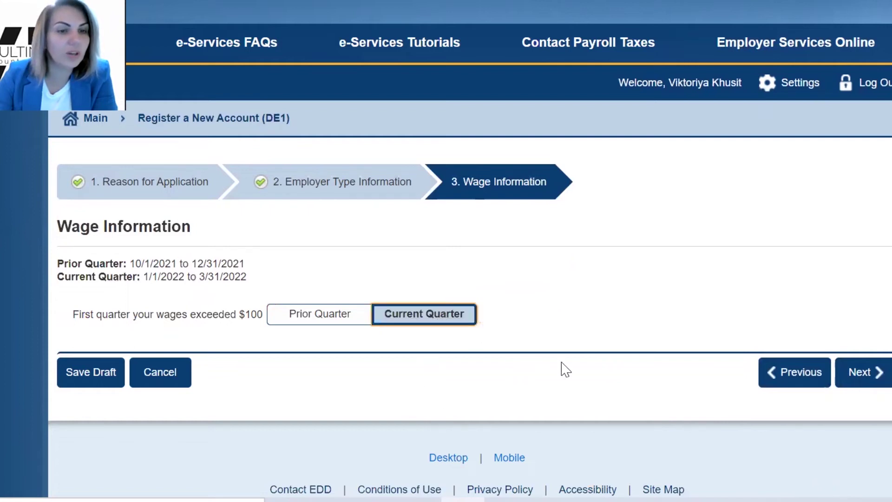
click(868, 380)
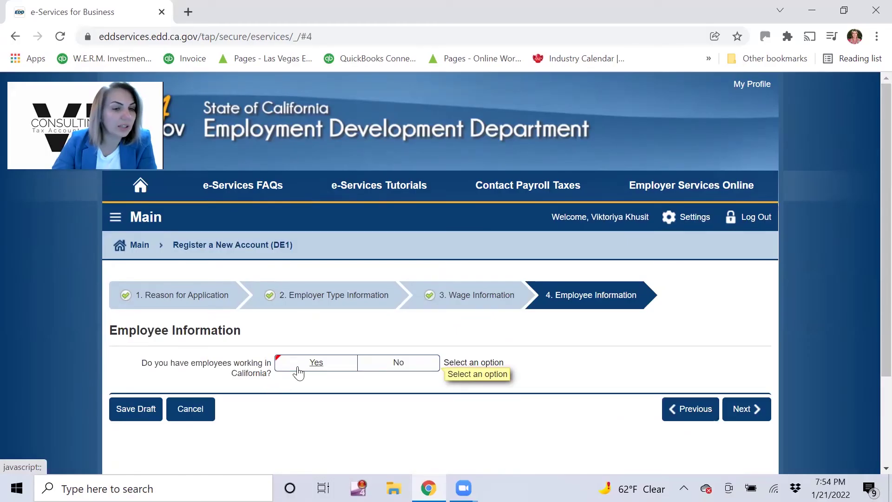
click(326, 367)
click(741, 409)
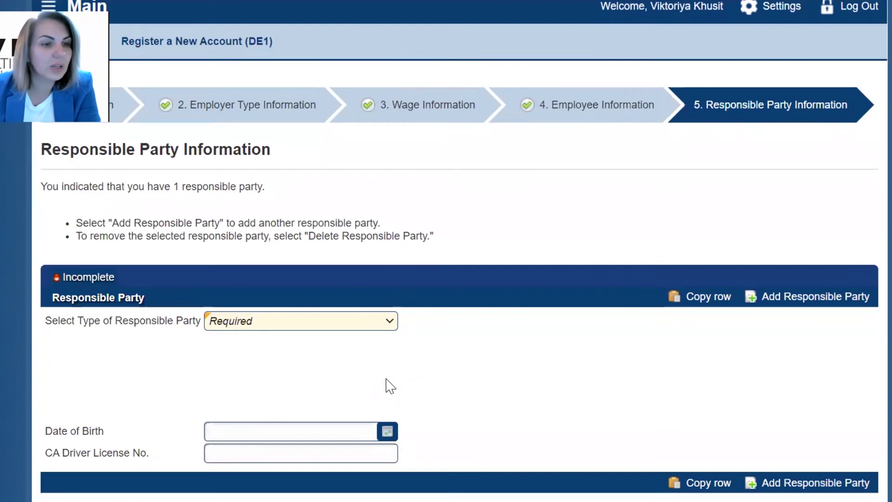
Make the responsible party an Officer titled Chief Executive Officer with ID type SSN
click(319, 323)
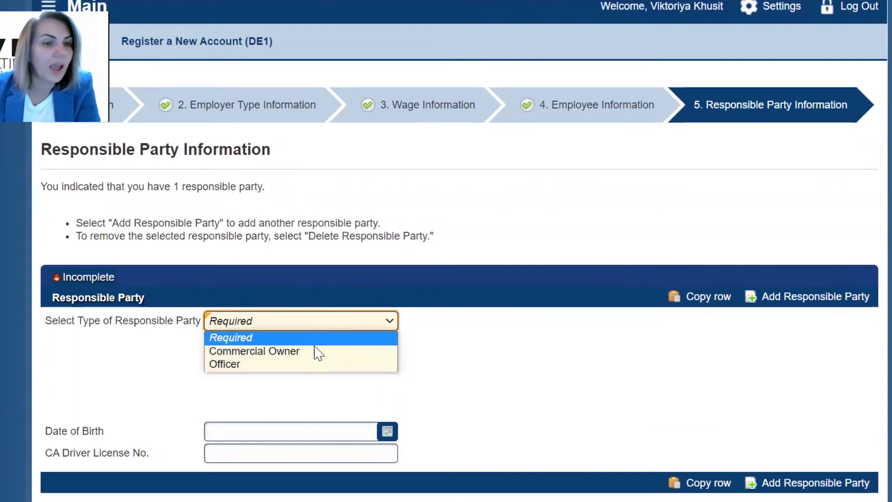
click(313, 366)
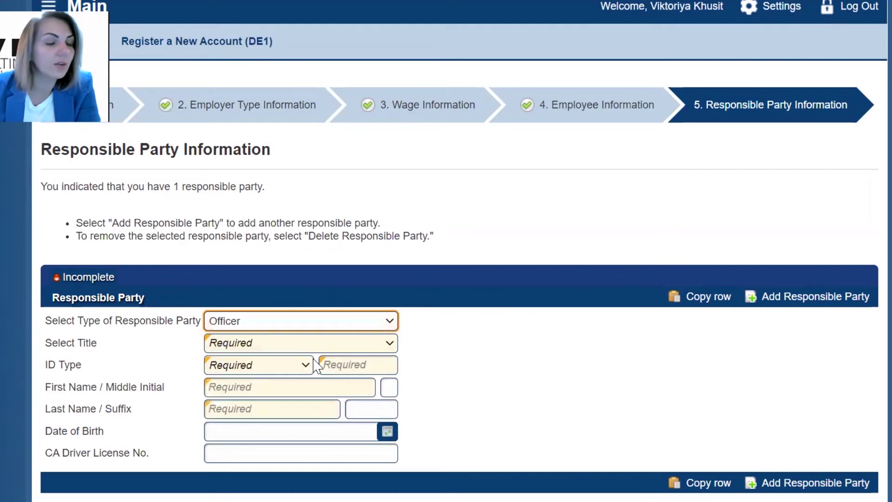
click(304, 345)
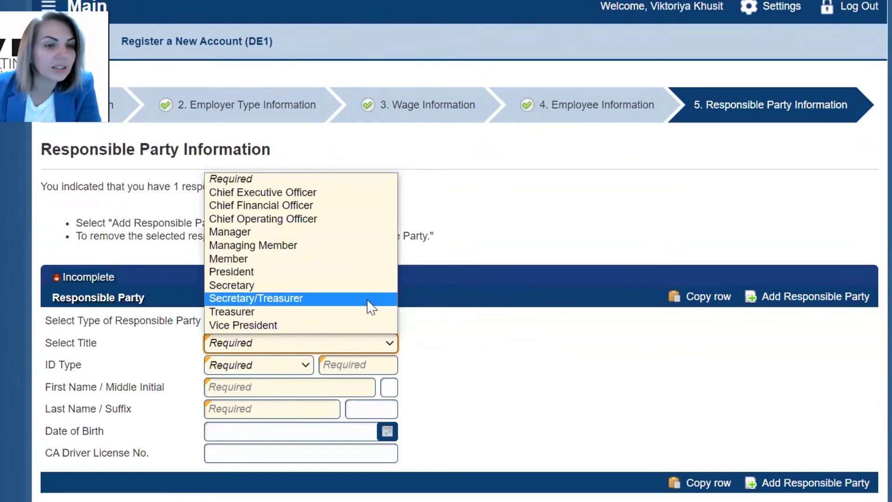
click(373, 195)
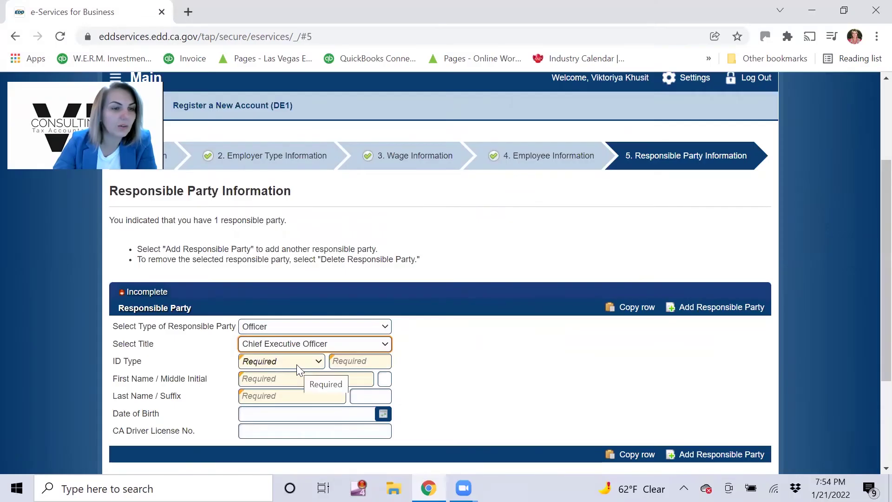
click(297, 364)
click(253, 406)
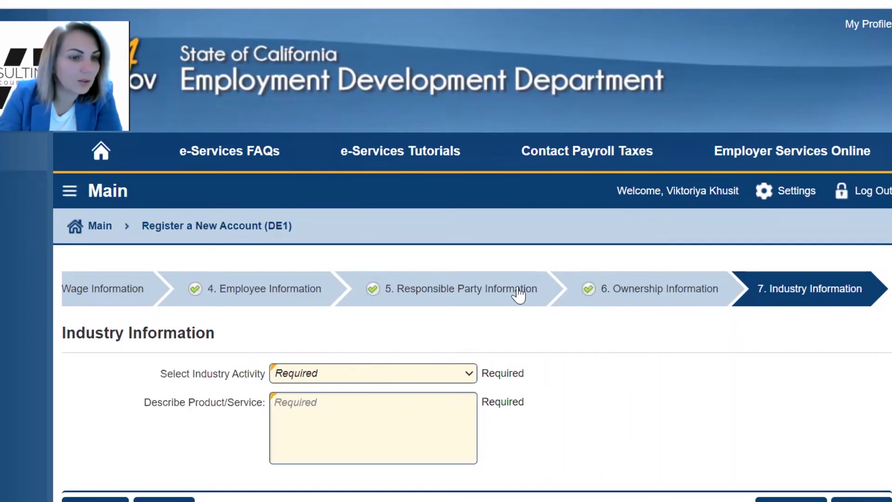
Choose Service as industry activity, answer Yes to California SOS registration, and continue
click(348, 382)
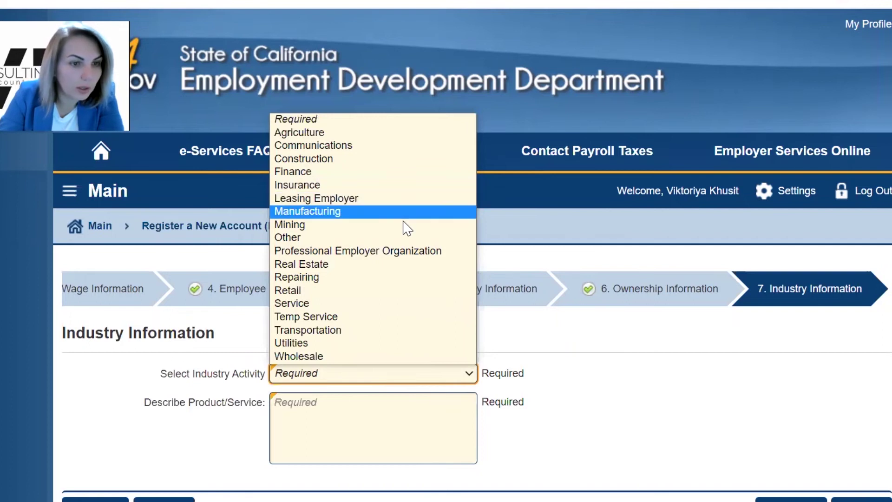
click(410, 305)
click(376, 412)
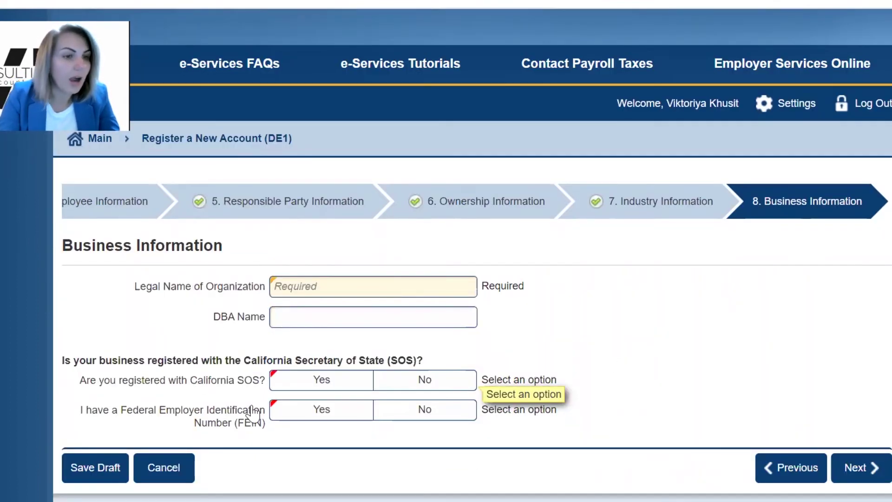
click(309, 388)
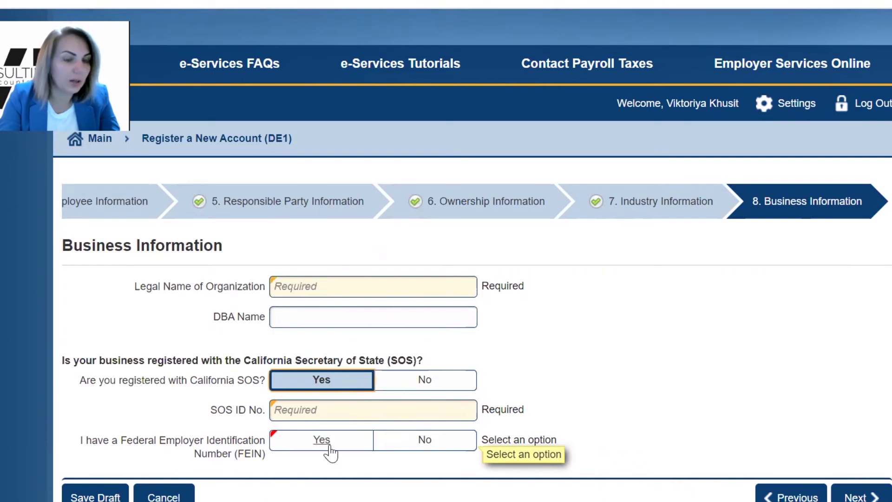
click(857, 496)
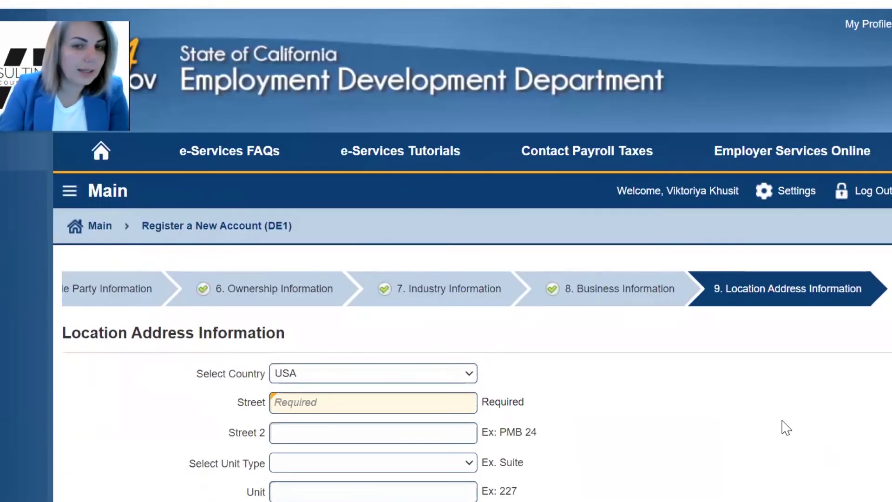
Scroll down through the Location Address and Business Contact pages
scroll(787, 428, down, 2)
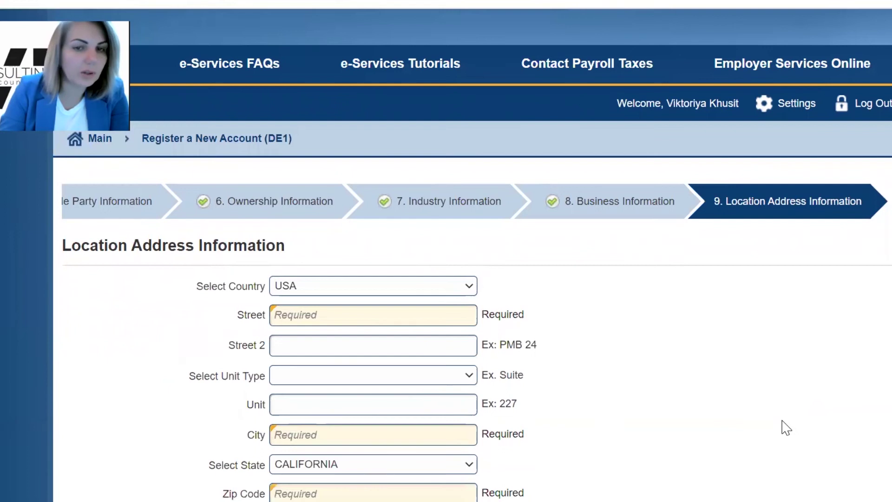
scroll(785, 426, down, 2)
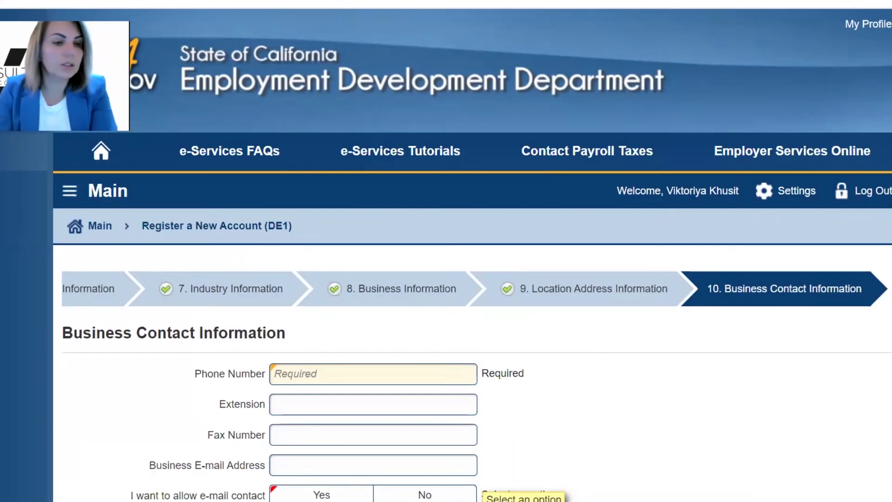
scroll(693, 381, down, 2)
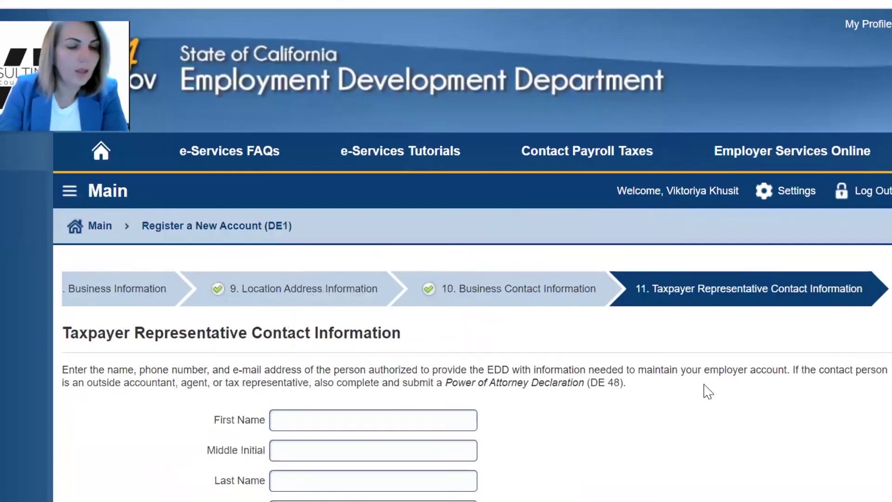
Leave the Taxpayer Representative contact blank and continue to Payroll Agent Information
scroll(695, 403, down, 2)
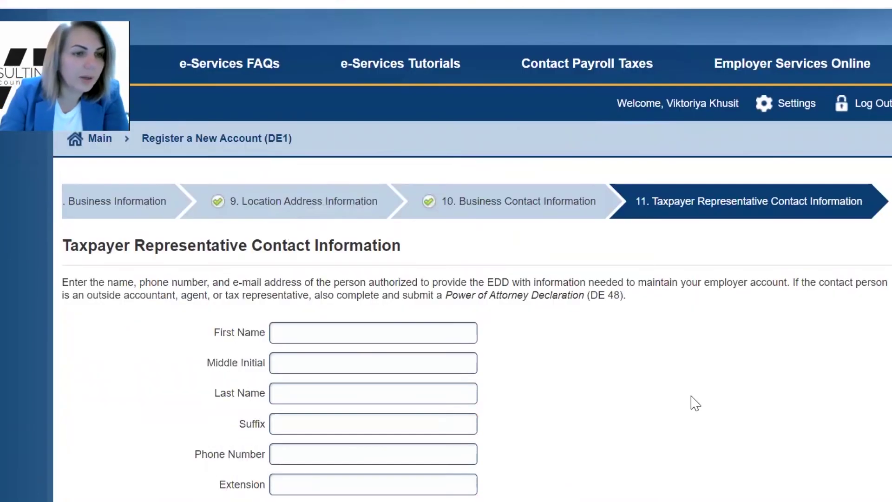
scroll(695, 403, down, 4)
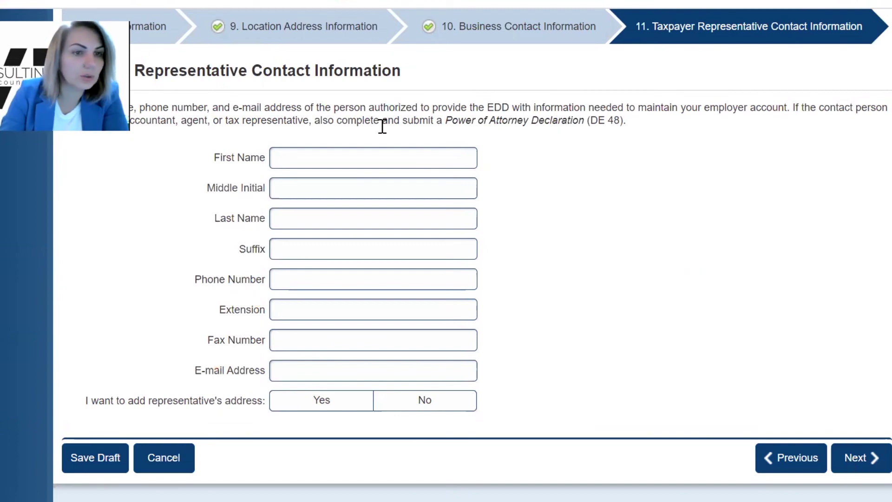
click(858, 462)
scroll(857, 403, down, 3)
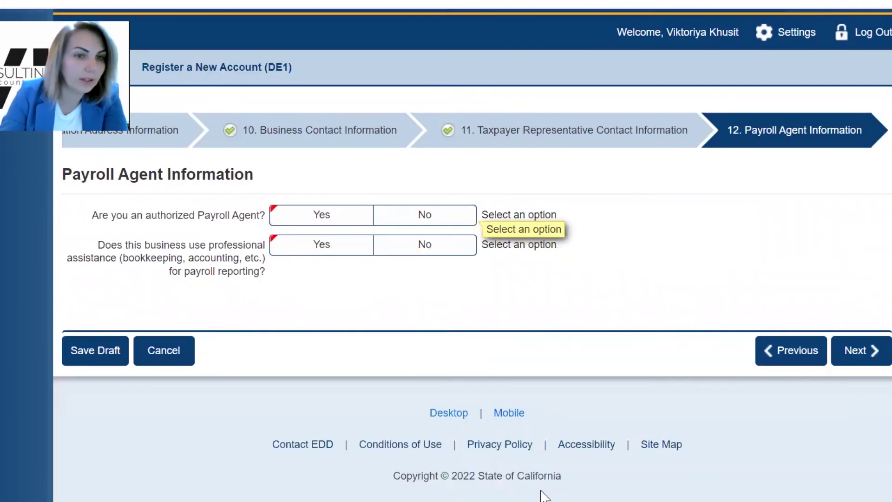
Answer No to both payroll agent questions and scroll down the Declaration page
click(425, 216)
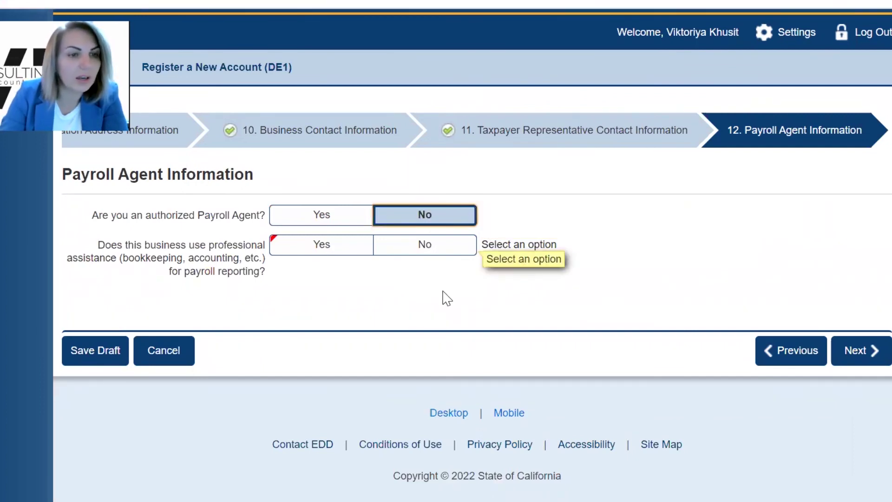
click(420, 247)
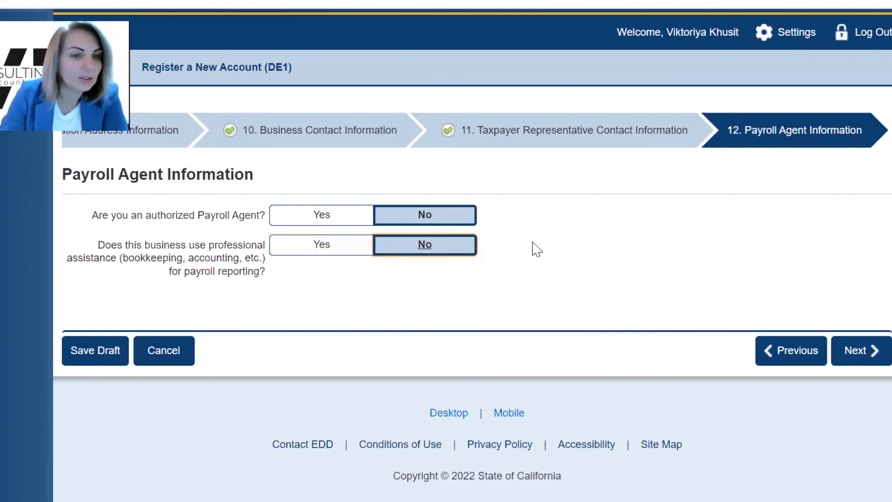
click(856, 357)
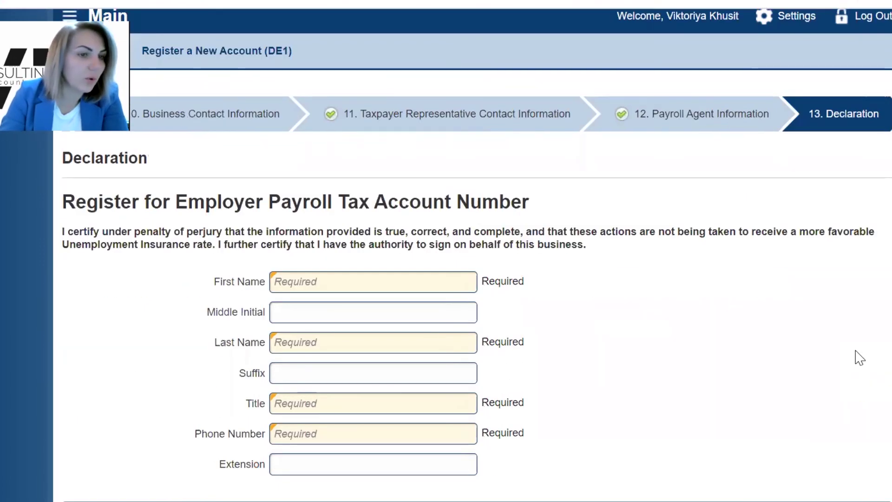
scroll(860, 358, down, 4)
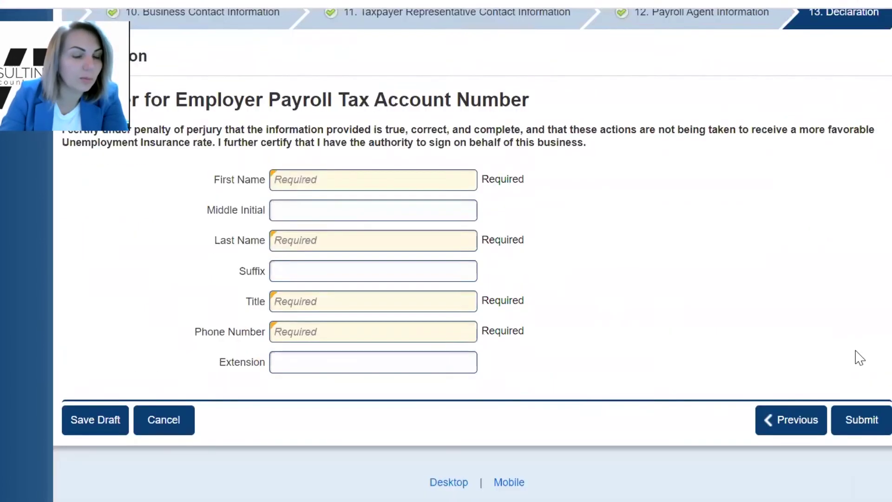